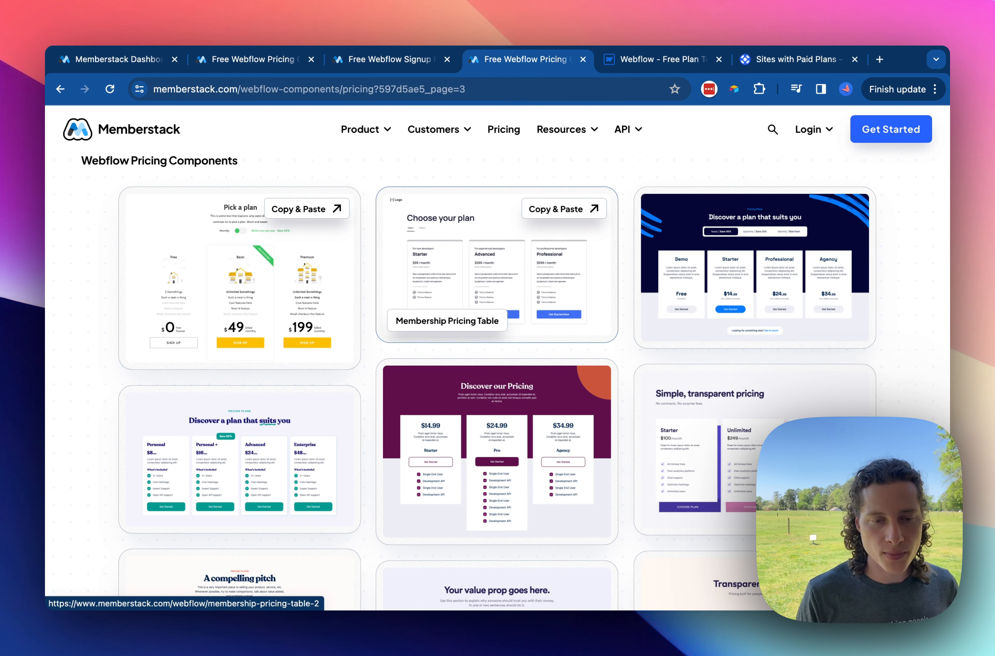
Step: Switch to the Memberstack dashboard to view the Webflow installation attributes for the Yearly price
click(267, 63)
click(141, 63)
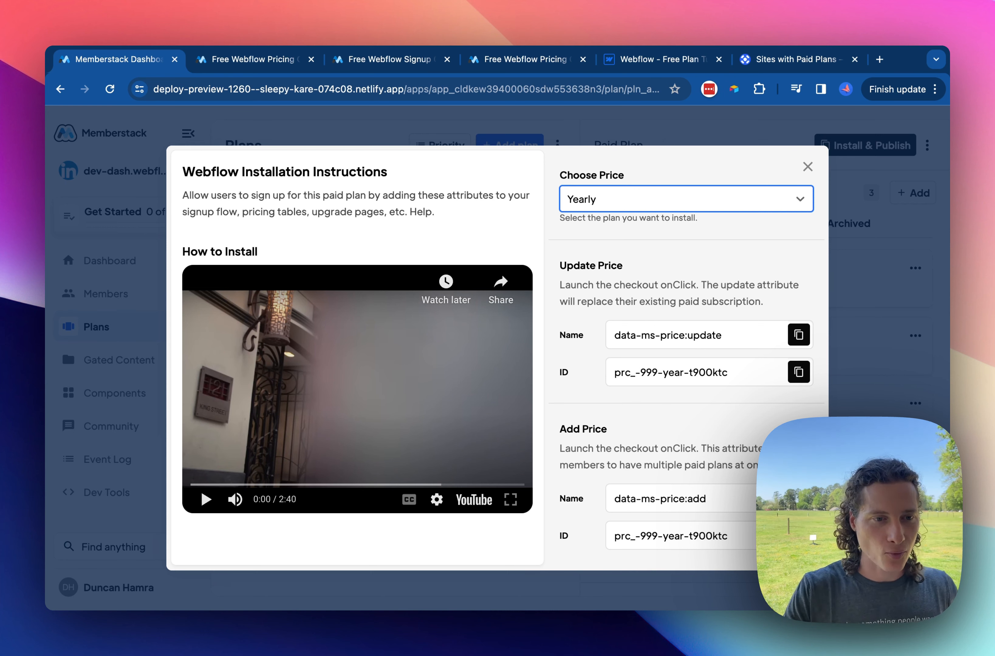
Step: Copy the Pricing Table 1 #11 component from Memberstack's Webflow pricing components library
click(494, 66)
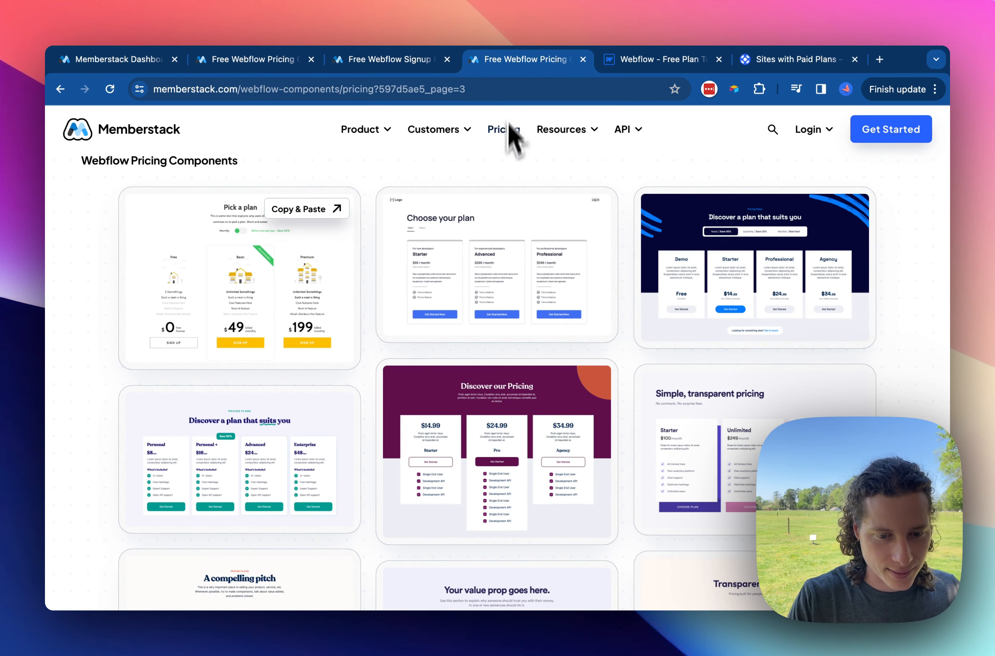
scroll(562, 381, down, 2)
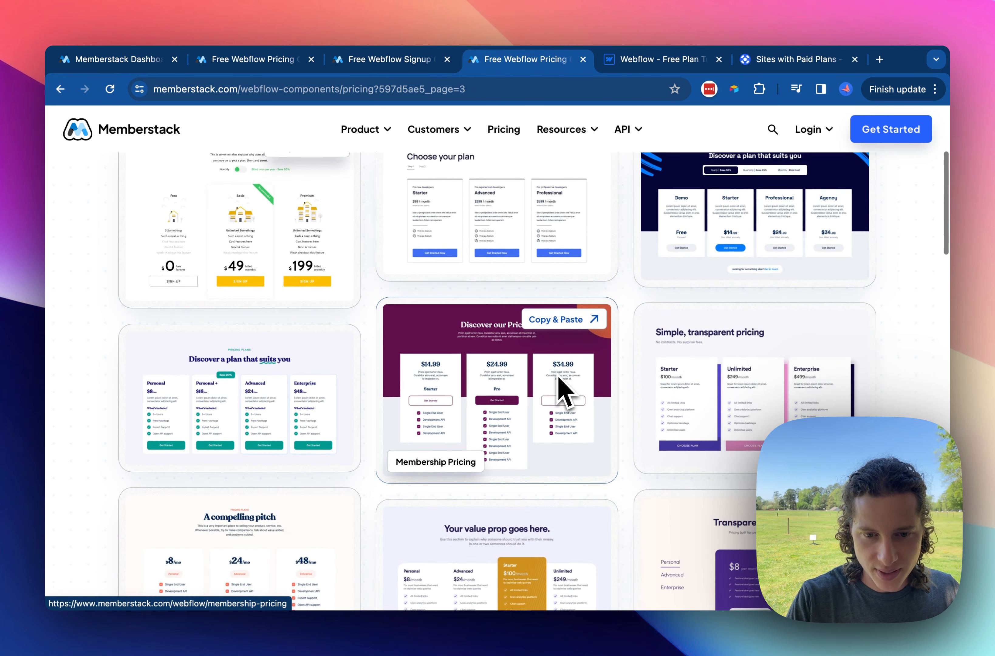
scroll(562, 387, down, 10)
scroll(562, 390, up, 3)
scroll(562, 390, down, 3)
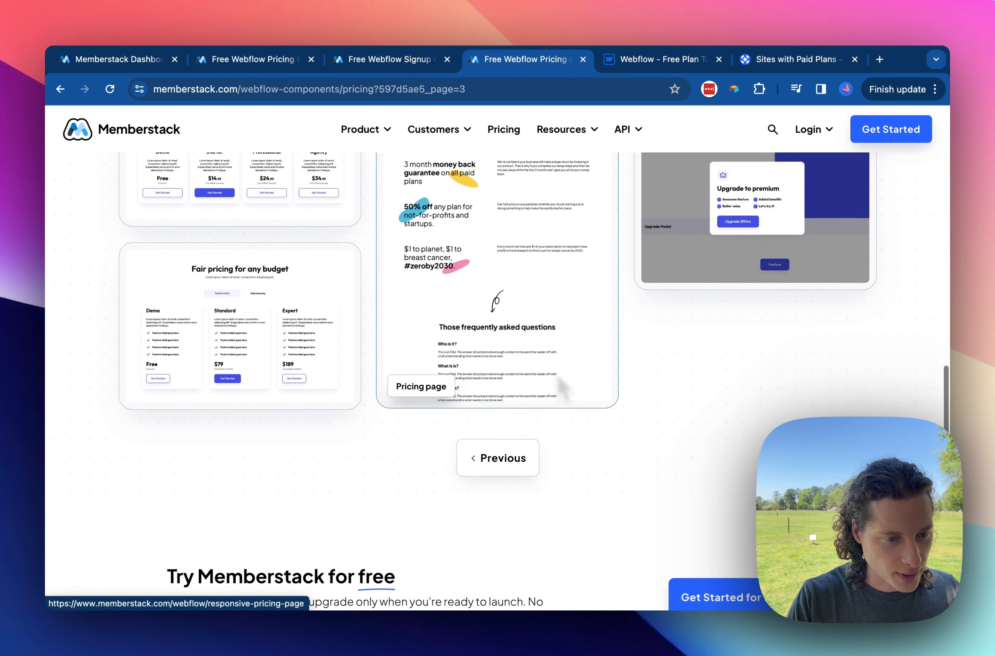
click(251, 345)
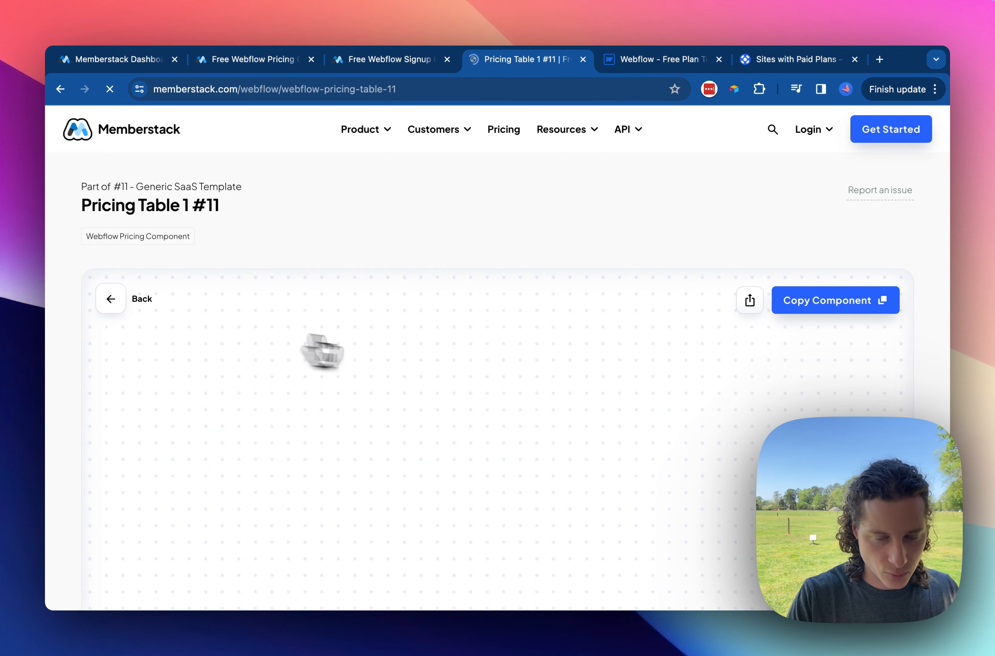
scroll(544, 378, down, 3)
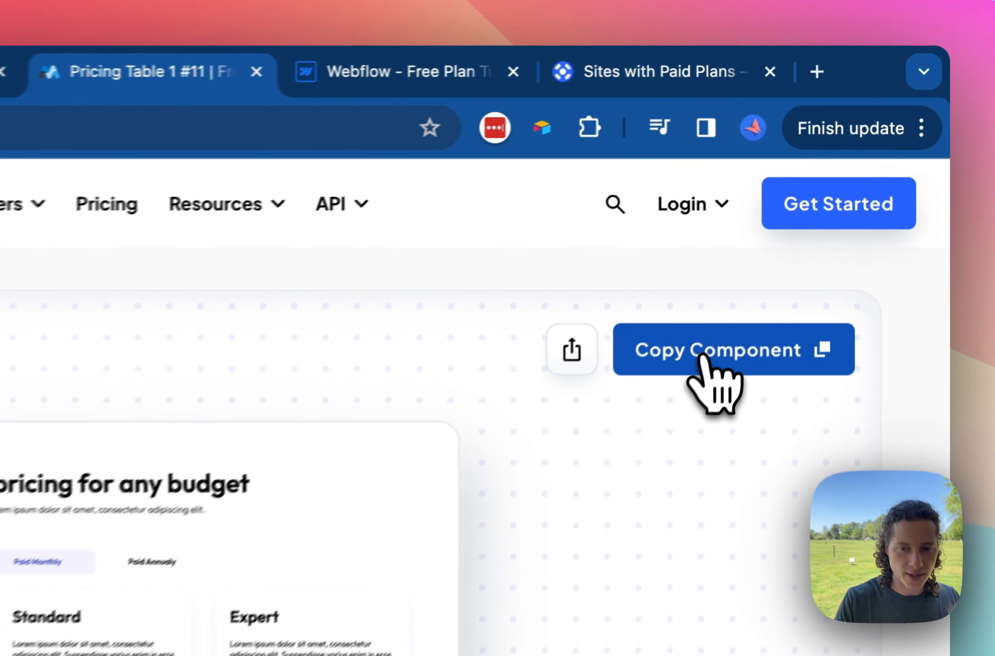
click(816, 210)
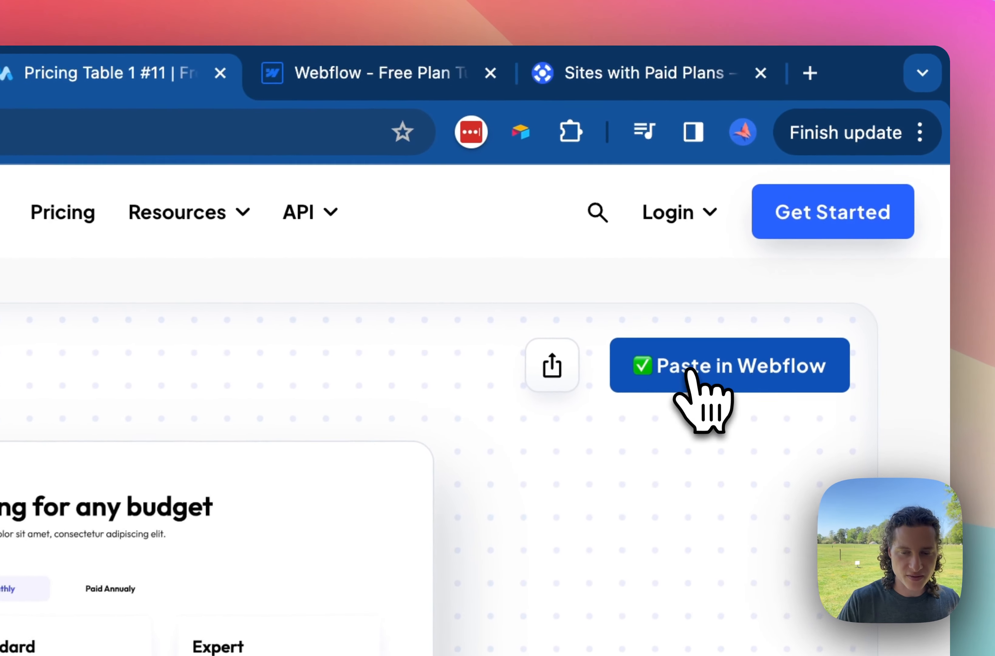
Step: Paste the copied pricing table into the body of the Webflow Home page
click(375, 73)
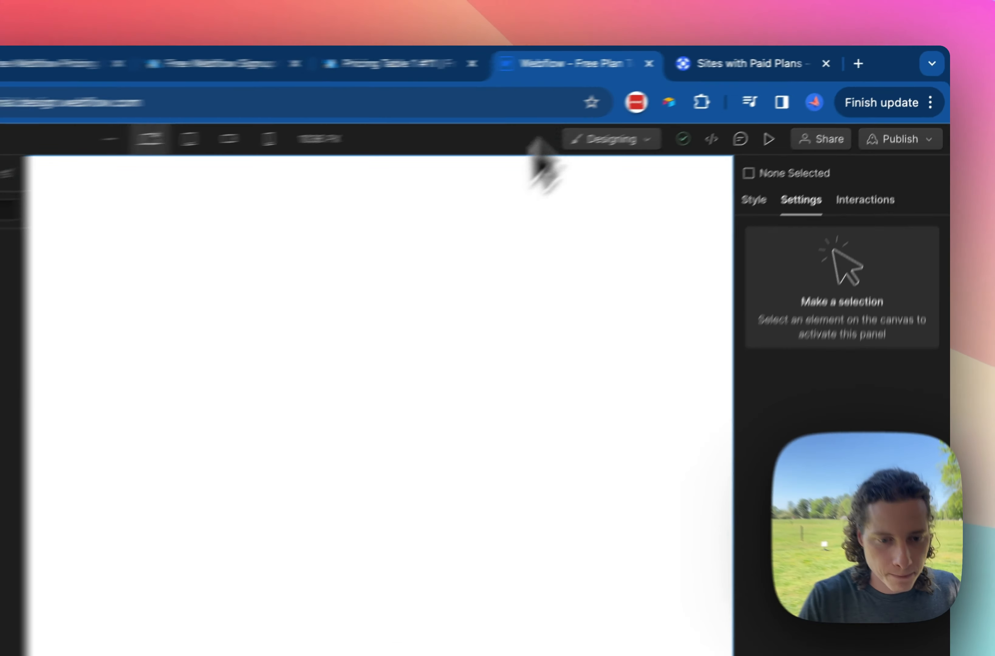
click(405, 327)
key(super+v)
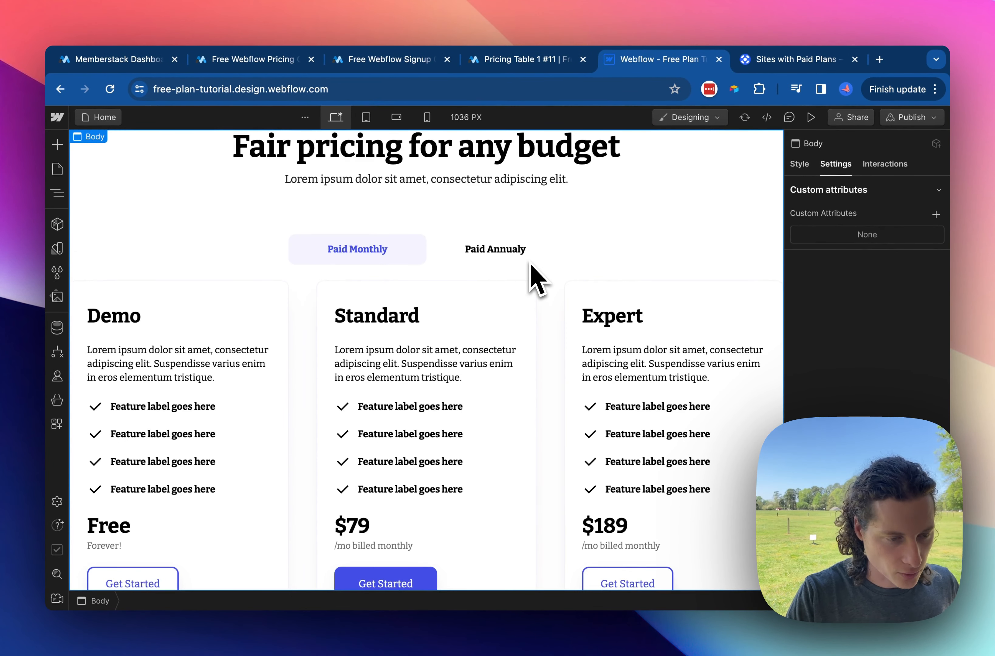
Step: Add a custom attribute named data-ms-price:update, copied from Memberstack, to the Standard plan's Get Started button
scroll(531, 264, down, 2)
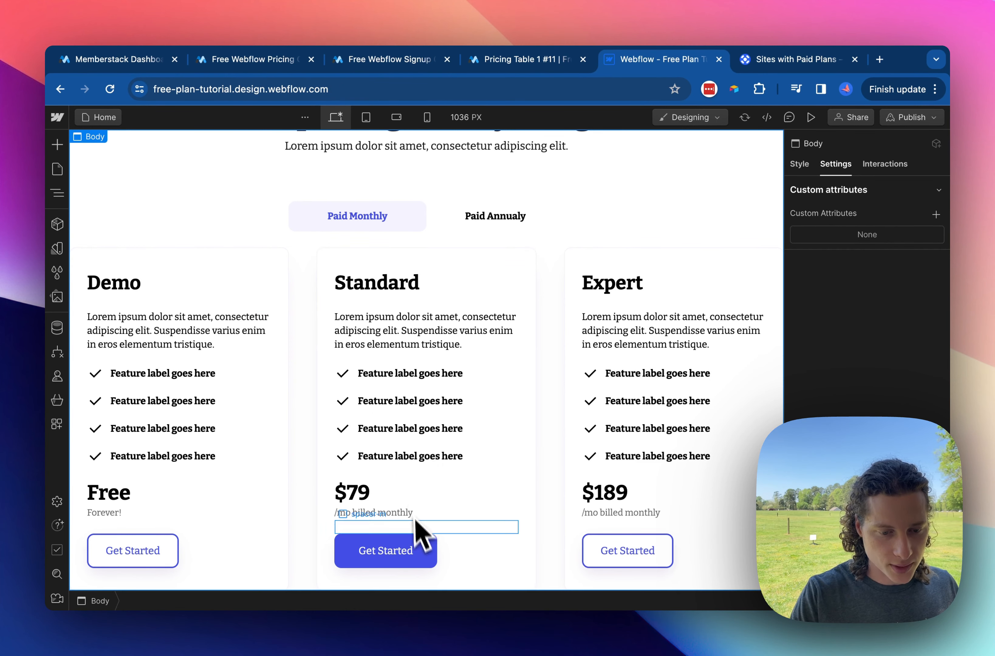
click(420, 542)
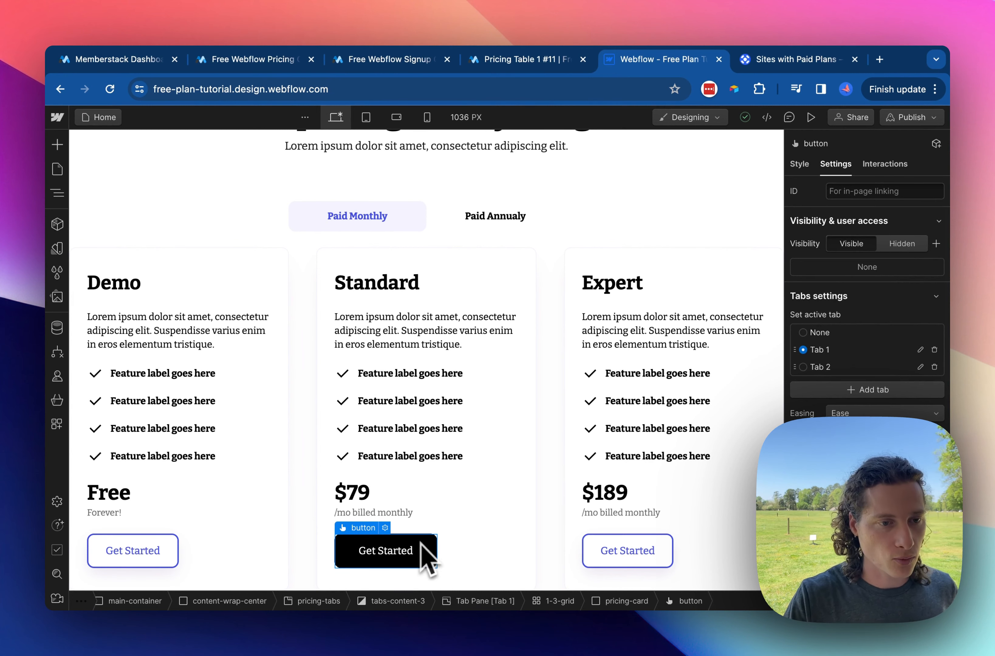
click(87, 64)
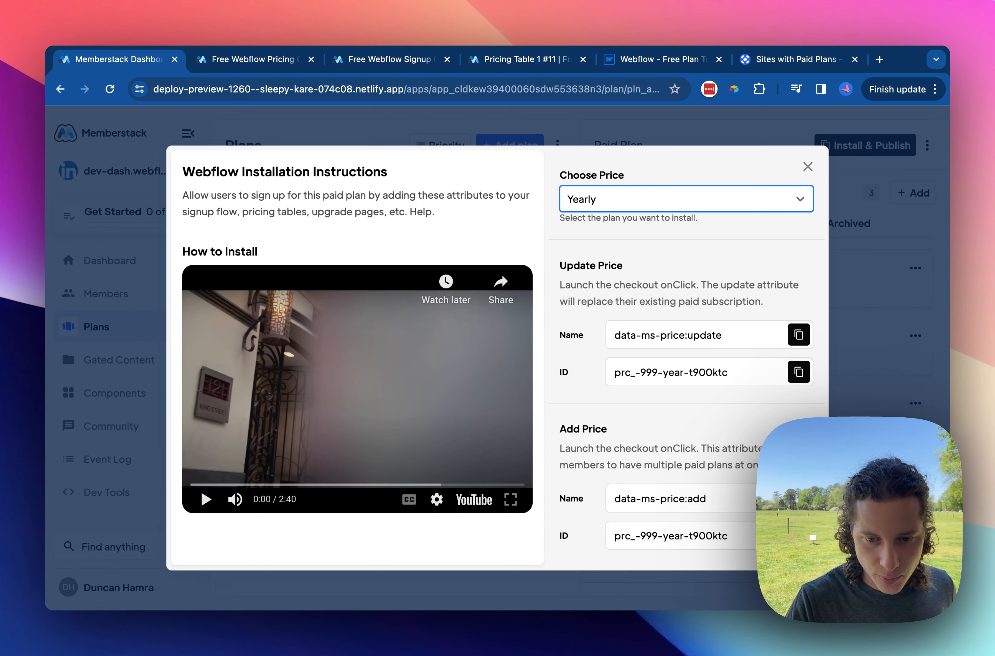
click(798, 335)
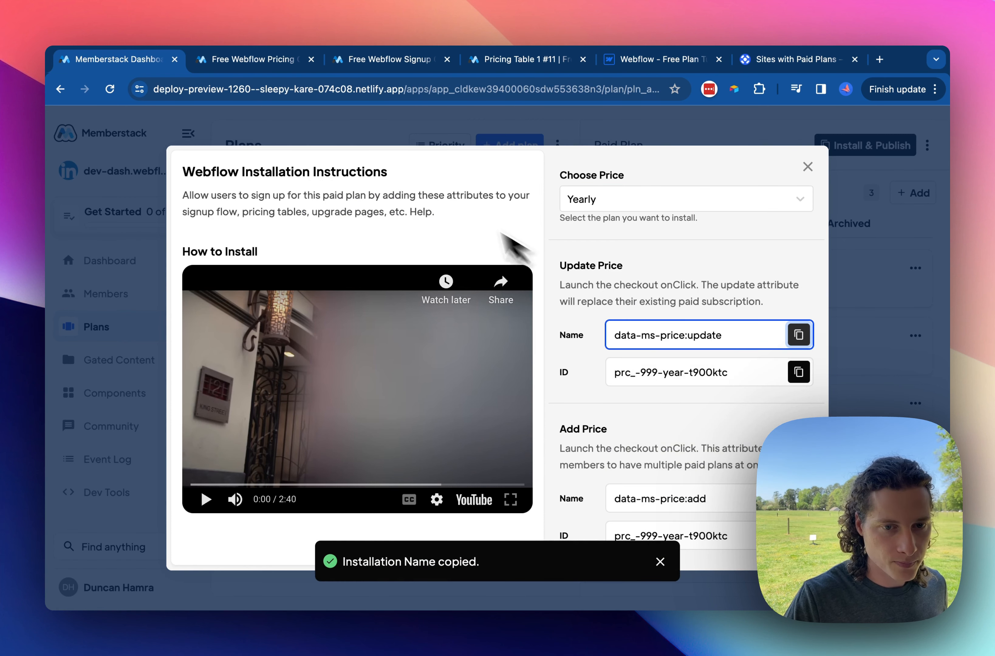
click(639, 62)
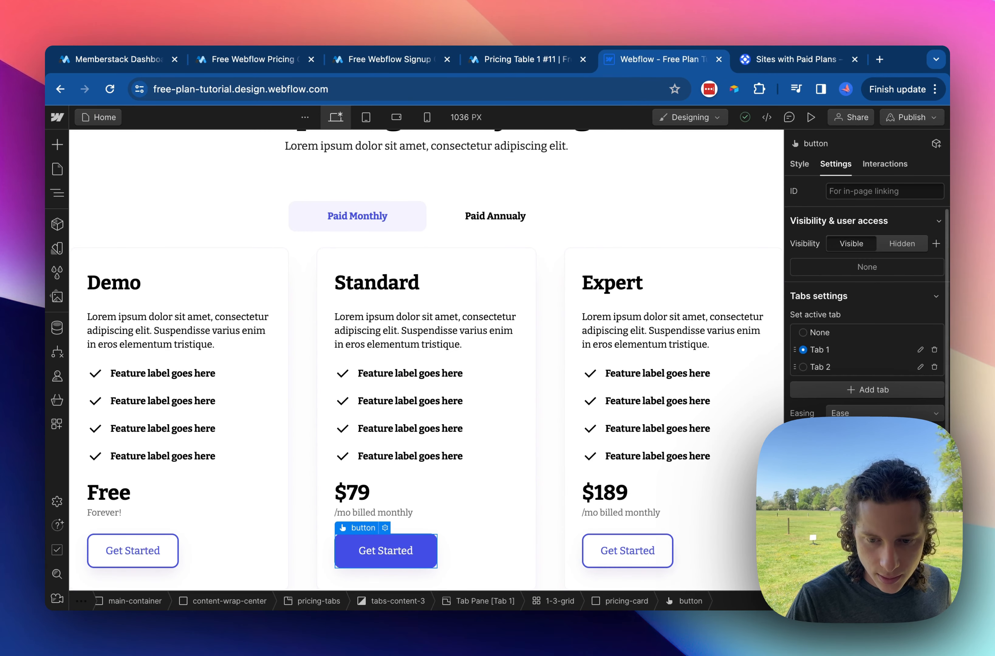
scroll(833, 445, down, 5)
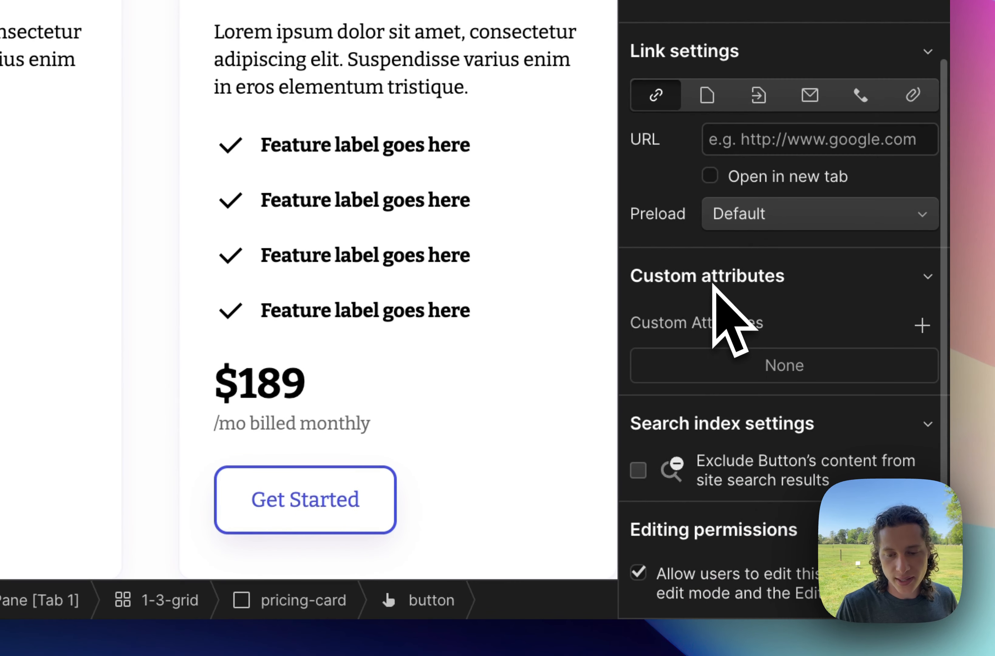
click(923, 326)
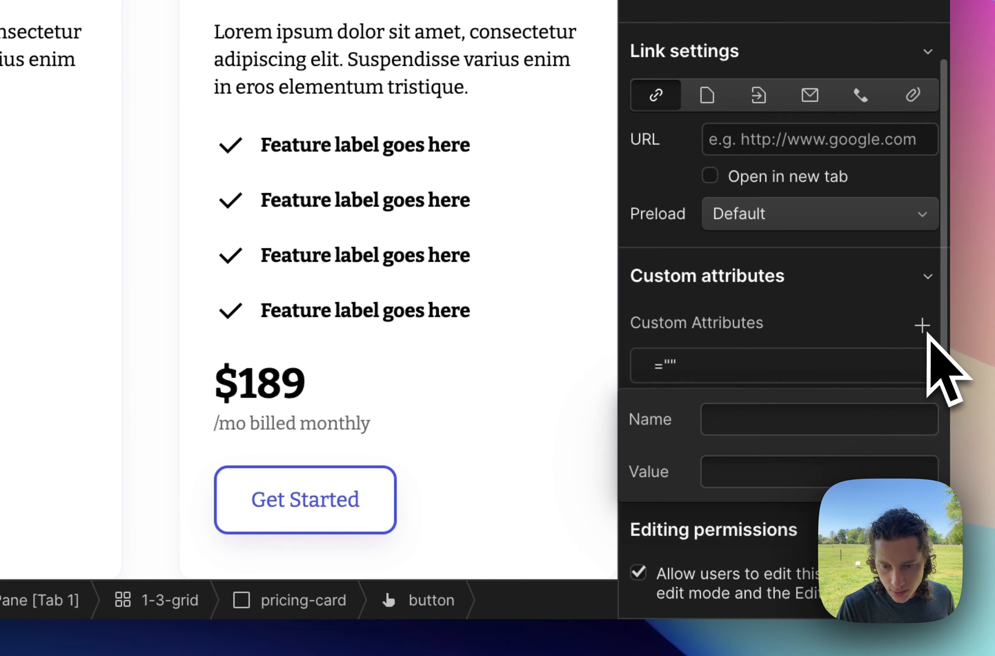
key(super+v)
click(799, 465)
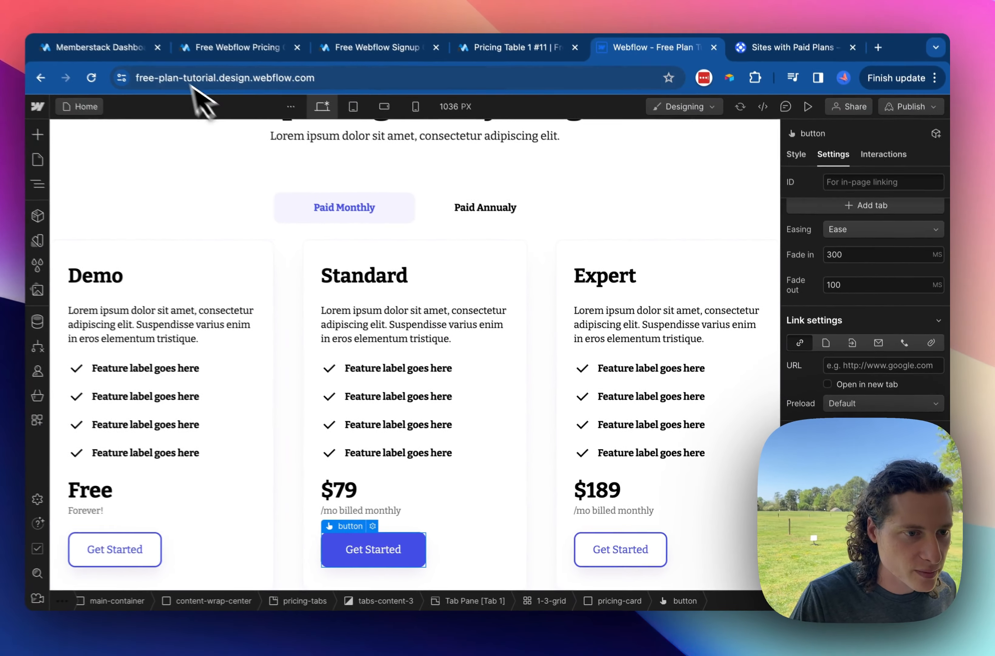
Step: Copy the Yearly price ID from Memberstack and save prc_-999-year-t900ktc as the Webflow button attribute's value
click(162, 60)
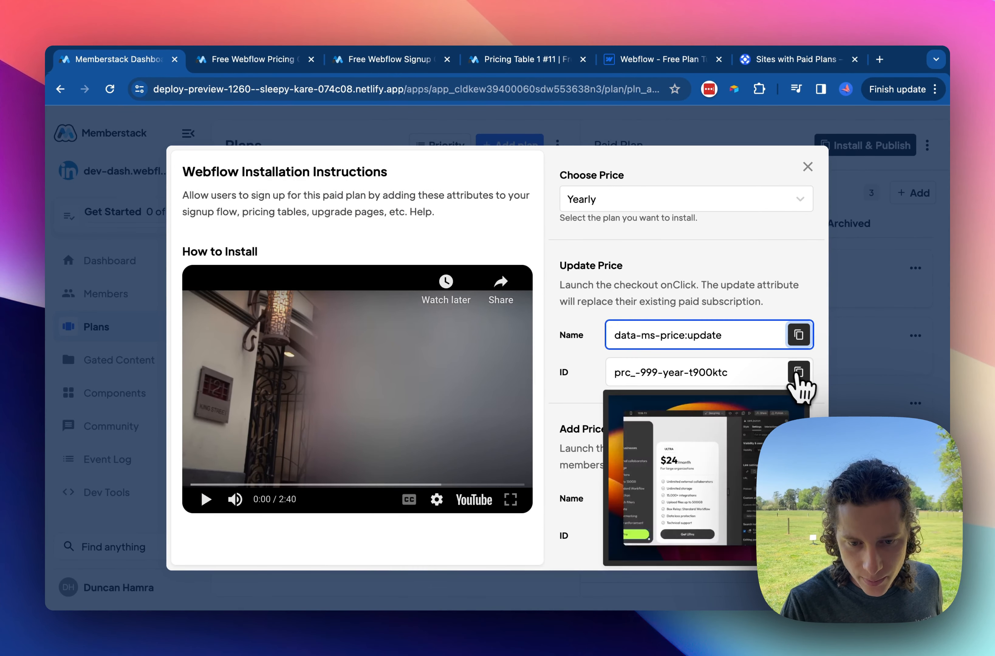
click(799, 372)
click(798, 377)
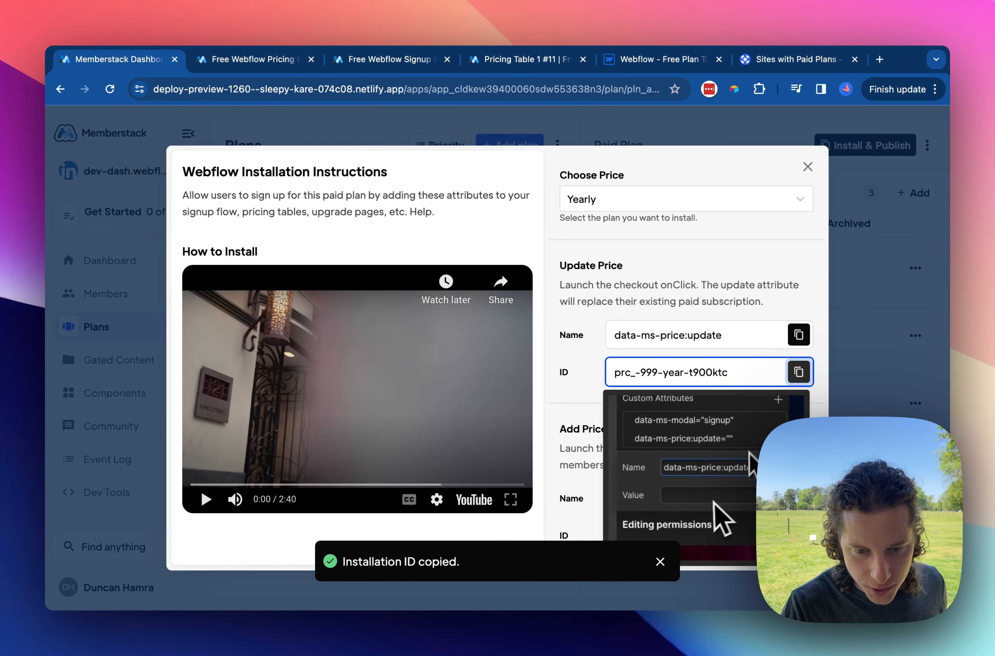
click(654, 62)
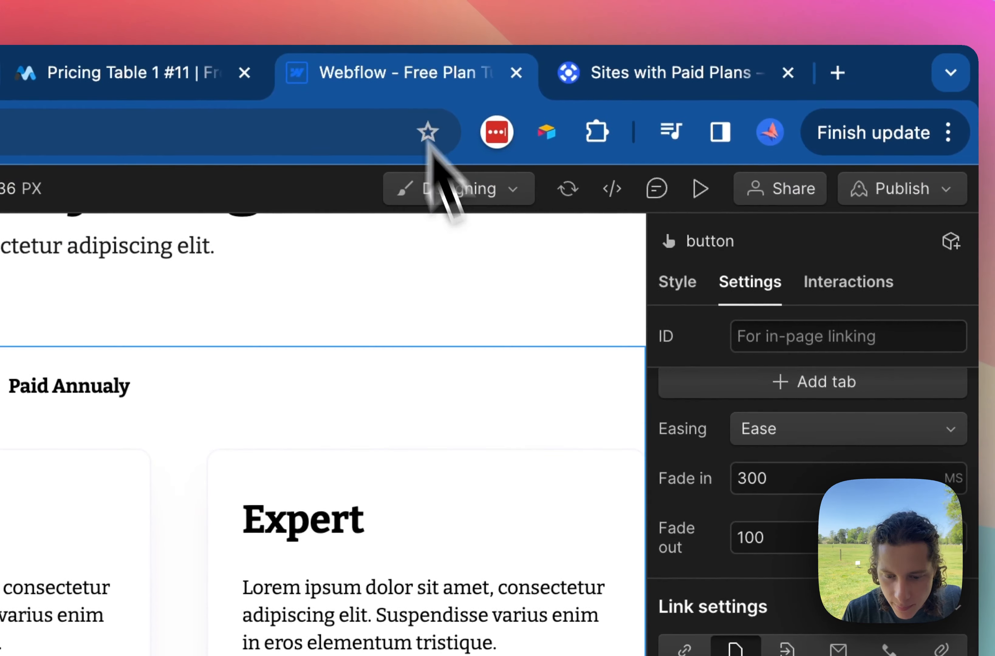
key(super+v)
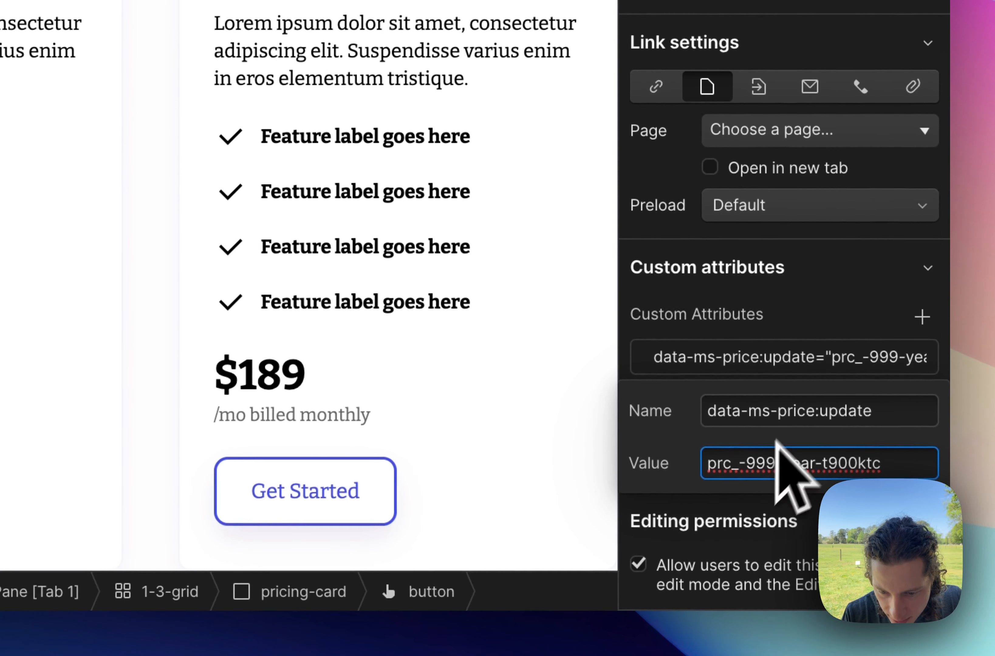
click(851, 355)
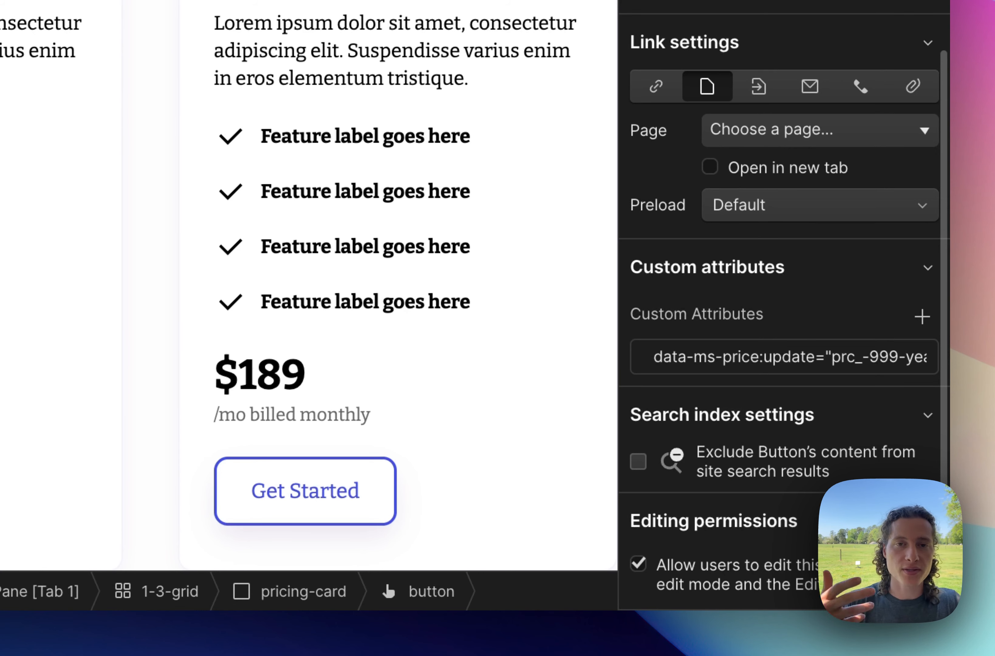
Step: Try adding a second custom attribute named data-ms-modal with the value signup to the Standard plan's button
click(922, 317)
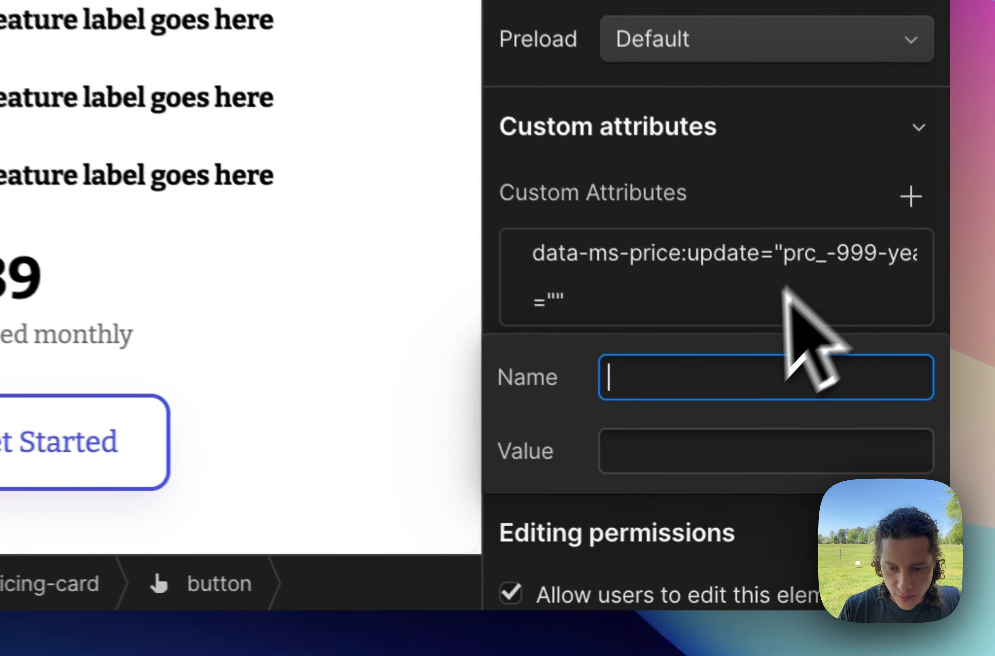
text(data-ms)
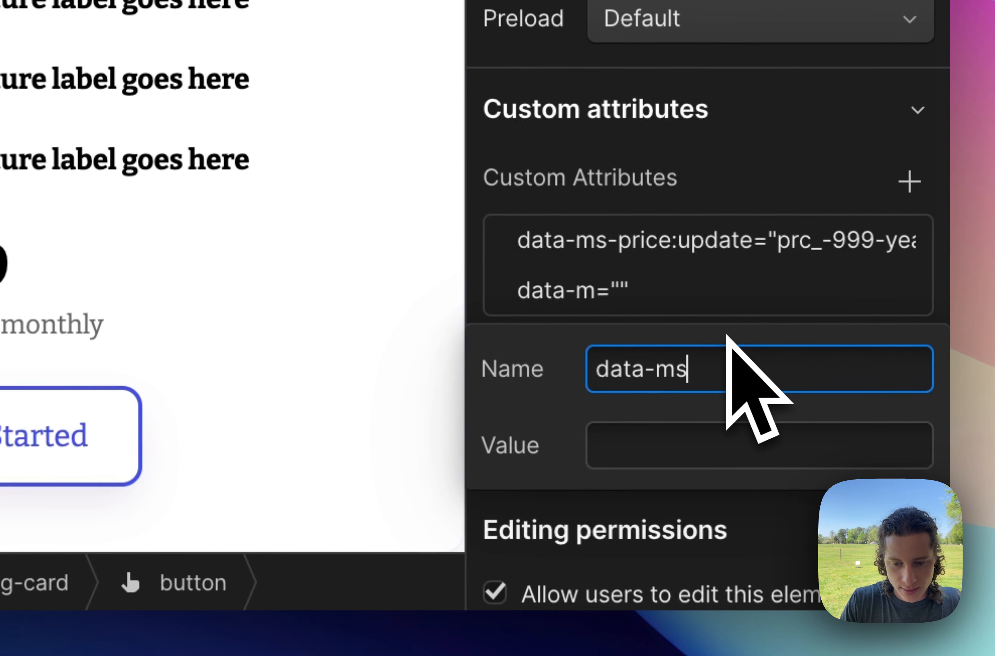
text(-modal)
key(Tab)
text(signup\)
key(BackSpace)
key(Return)
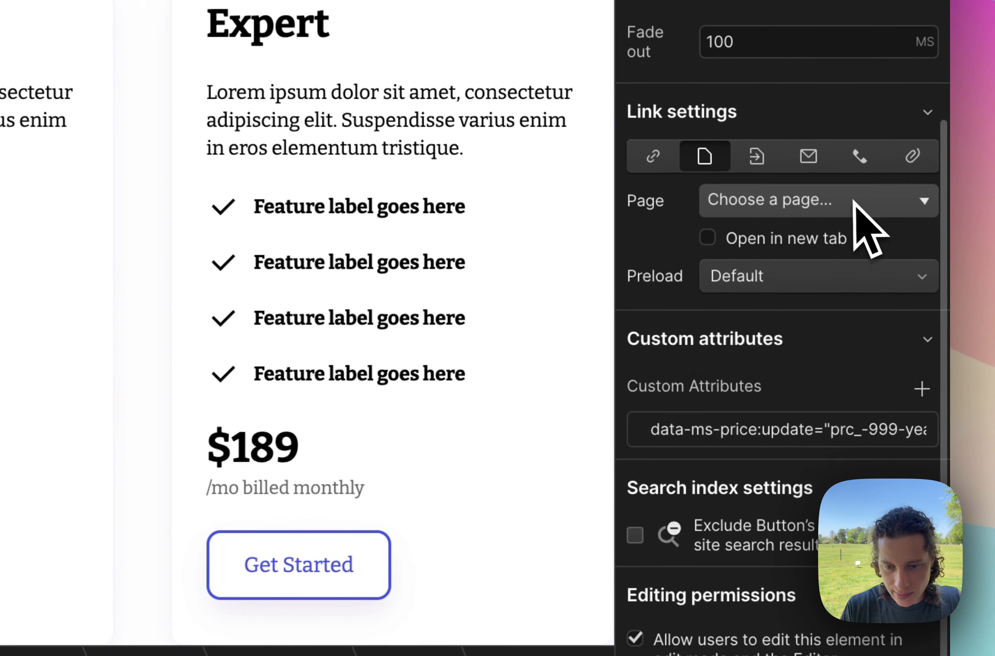
Step: Link the Standard plan's Get Started button to the Signup page
click(847, 209)
click(796, 344)
click(797, 248)
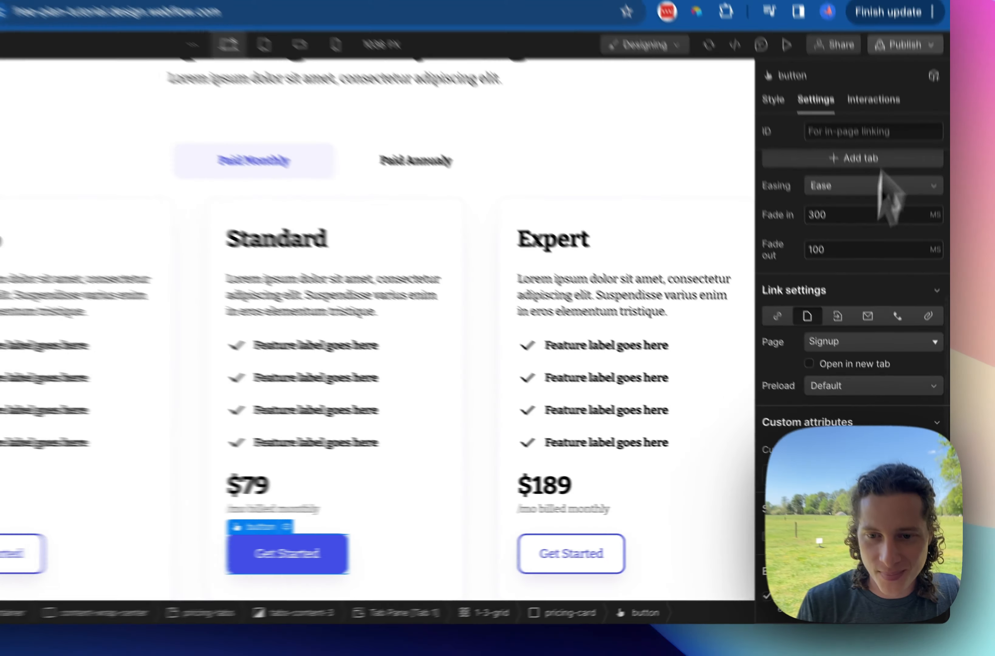
Step: Publish the site to the free-plan-tutorial.webflow.io staging domain
click(906, 45)
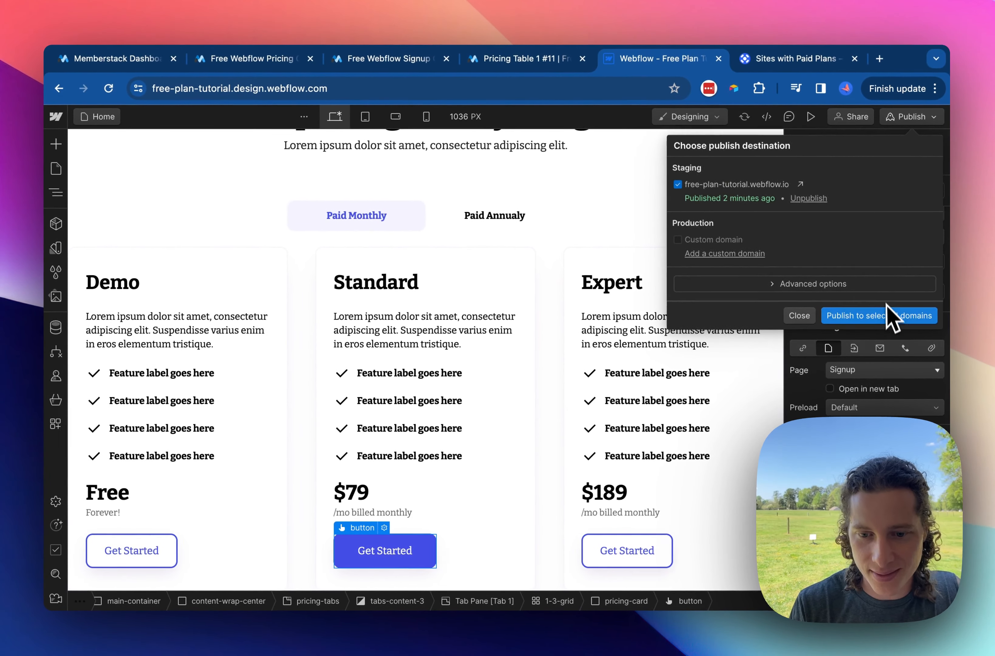
click(880, 269)
click(789, 275)
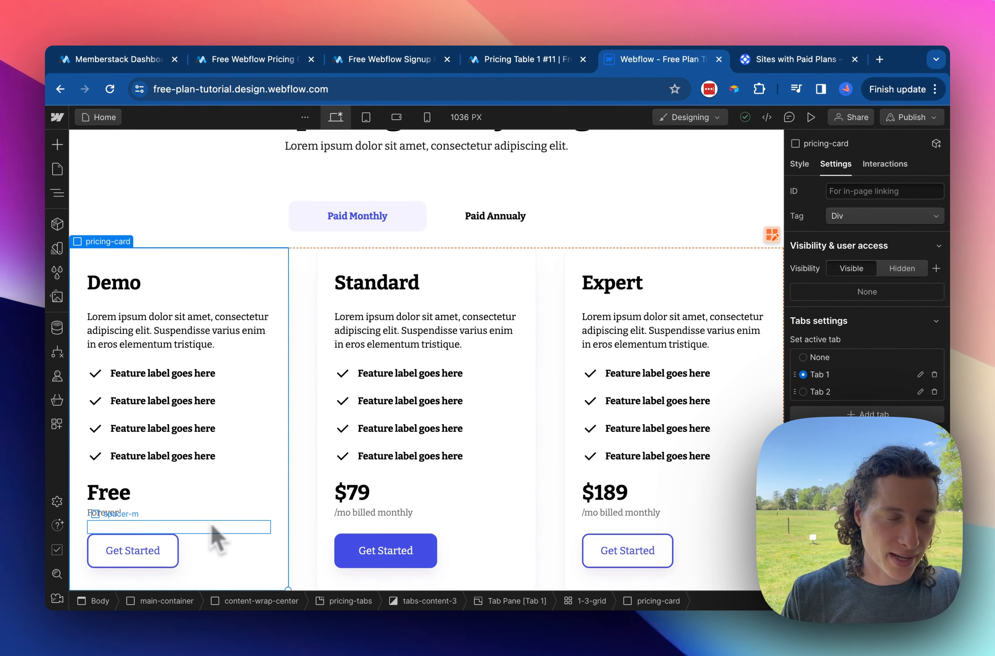
Step: Select the Demo plan's Get Started button, and open Default Settings among the plans in the Memberstack dashboard
click(169, 555)
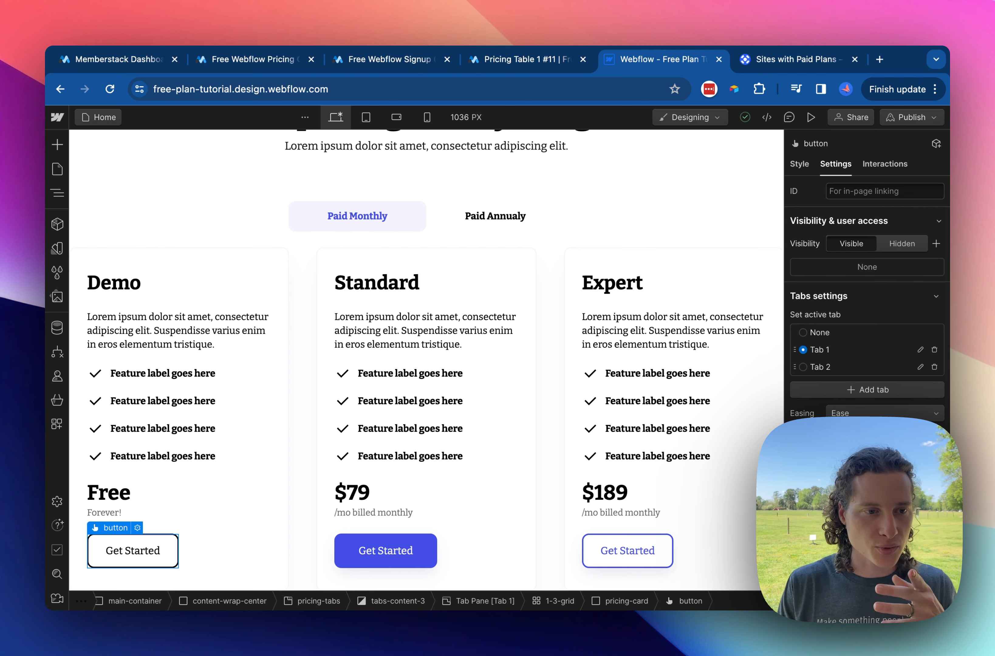
click(96, 62)
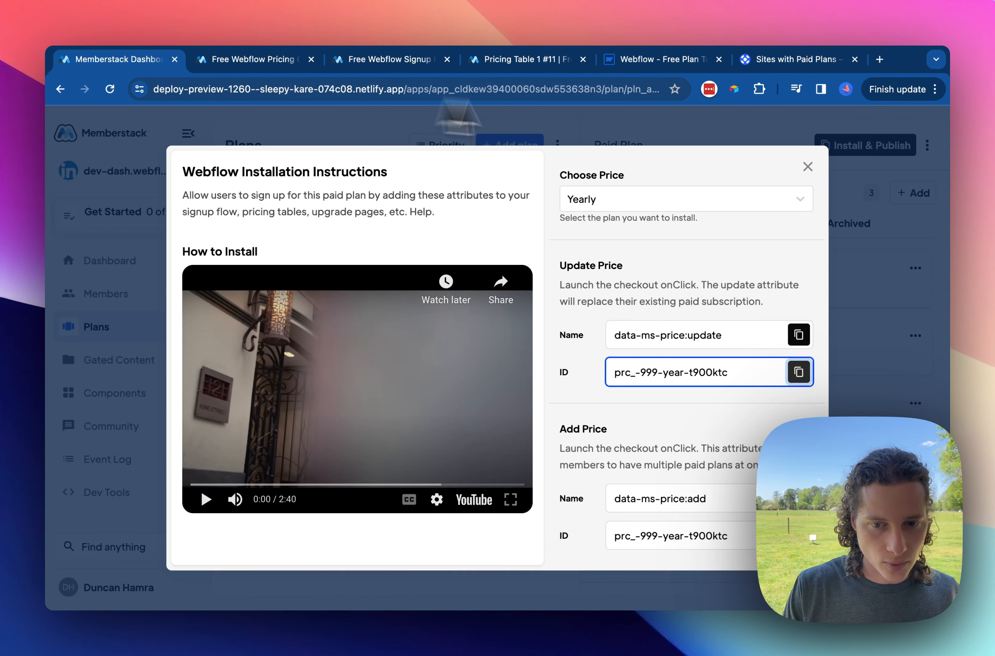
click(807, 167)
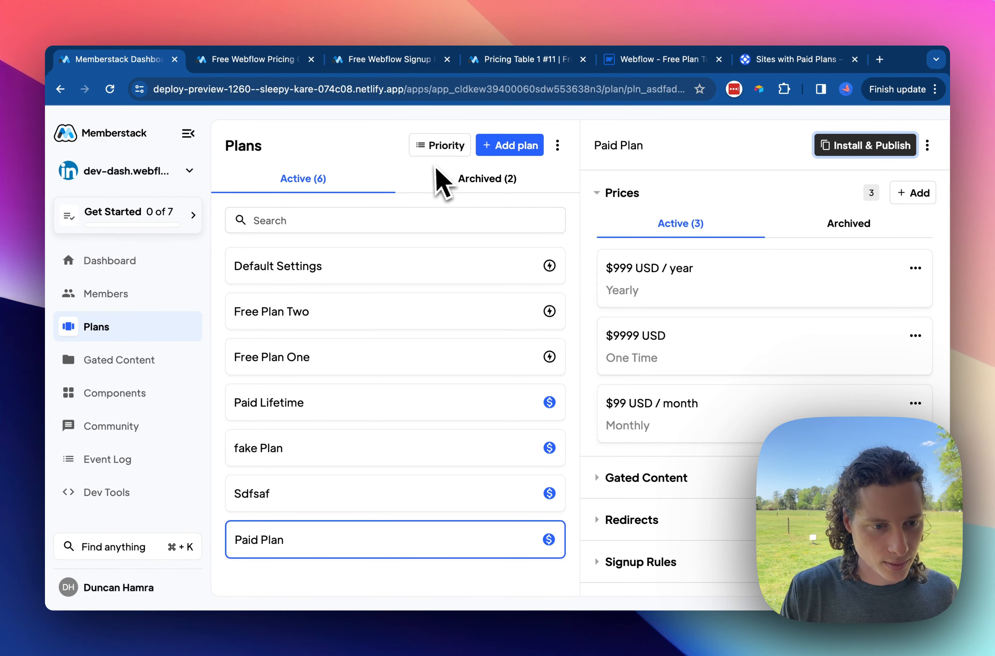
click(371, 265)
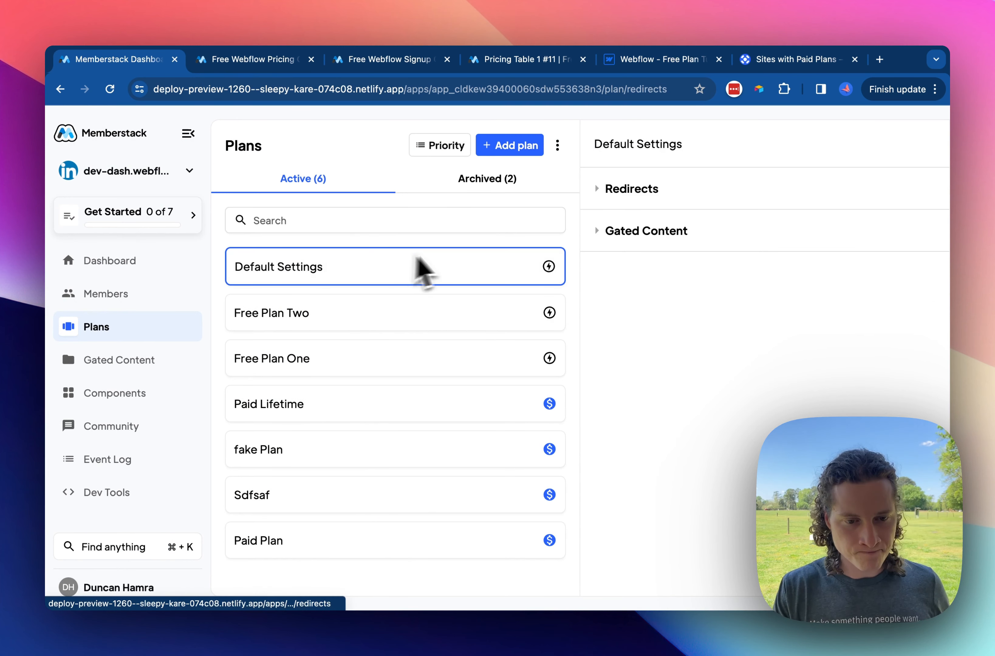